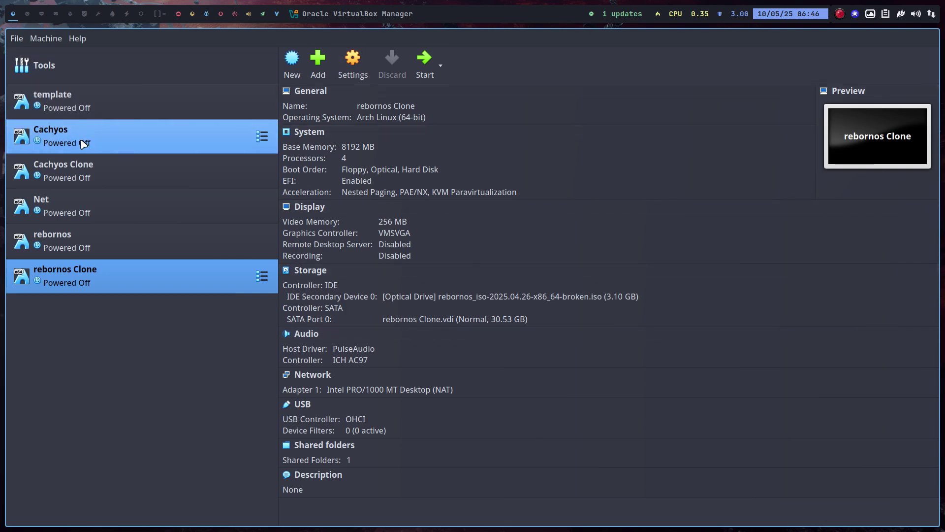
Check the Cachyos Clone and Net VM details, then start the Net virtual machine
mouse_move(80, 145)
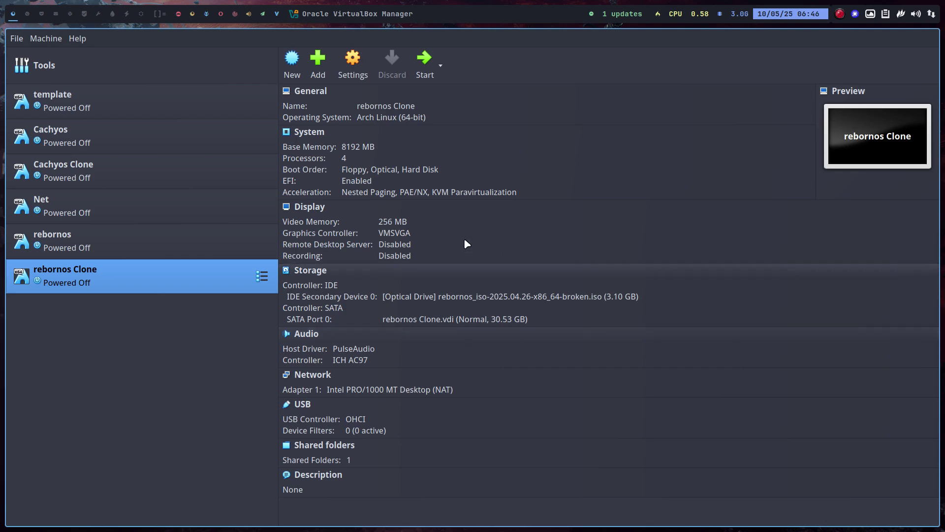
left_click(113, 175)
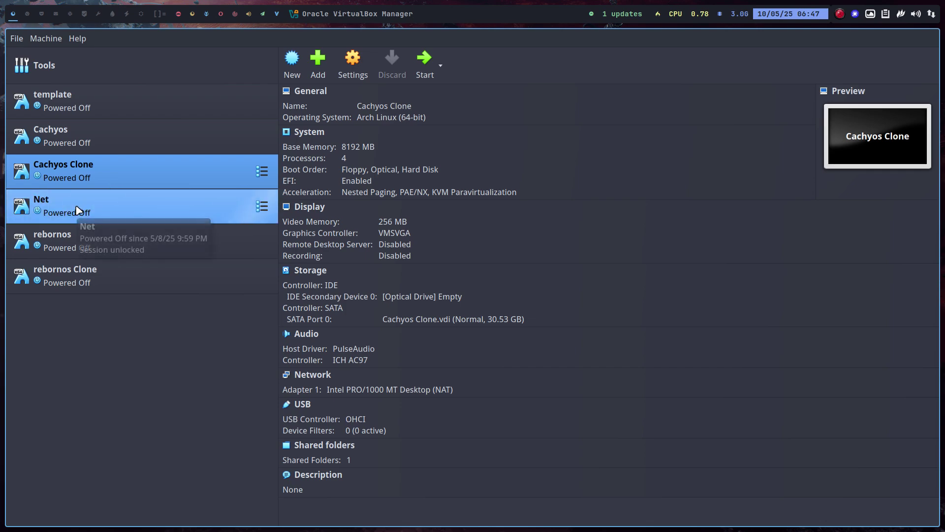
left_click(76, 210)
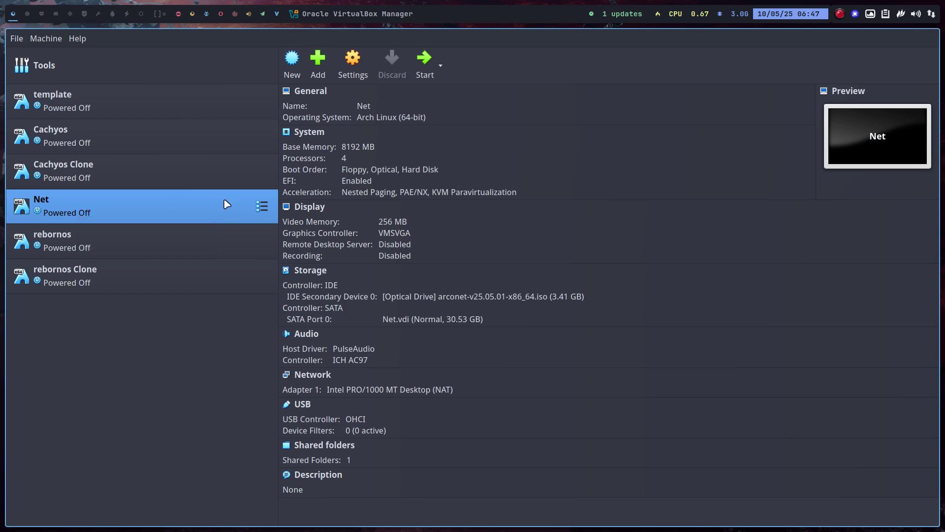
left_click(425, 60)
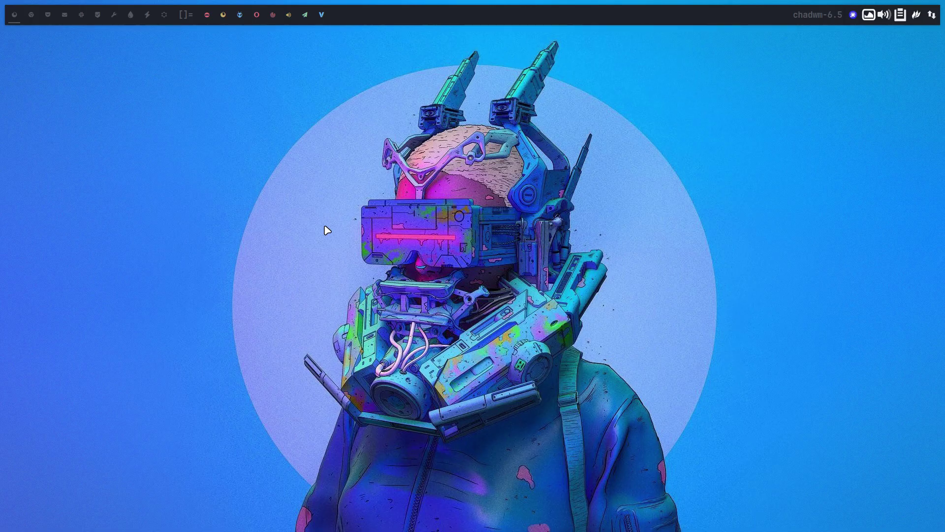
Open a terminal and run 'iso' to show the installed ISO release
key("super+Return")
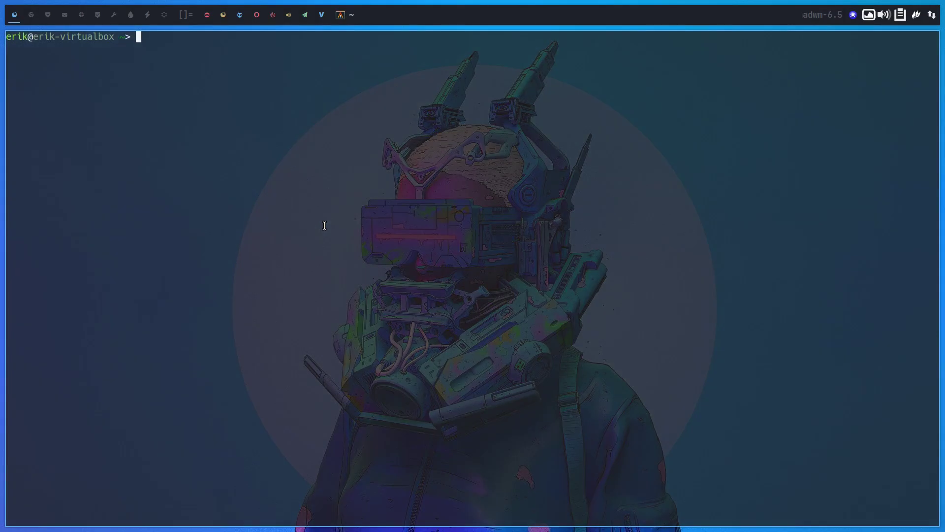
type("iso")
key("Return")
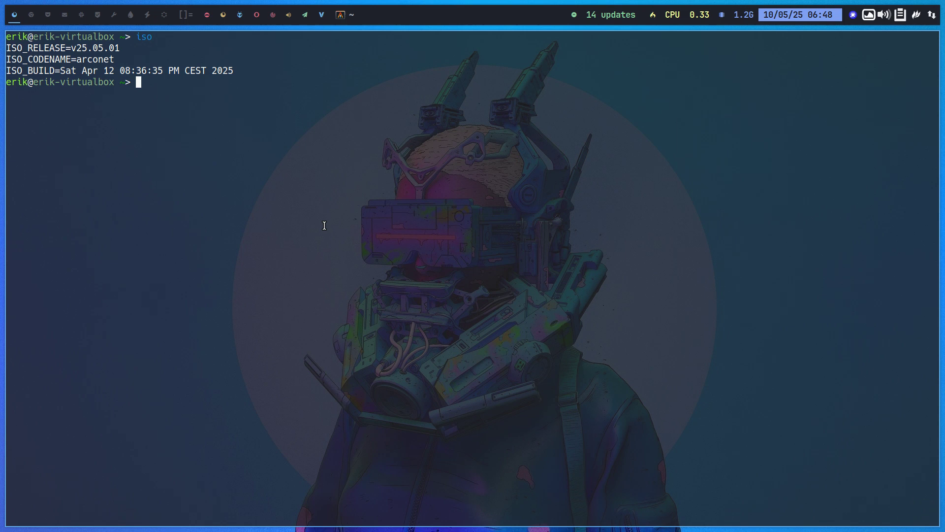
Run 'update' and confirm installing all 14 package upgrades, including edu-chadwm-git
type("update")
key("Return")
key("Return")
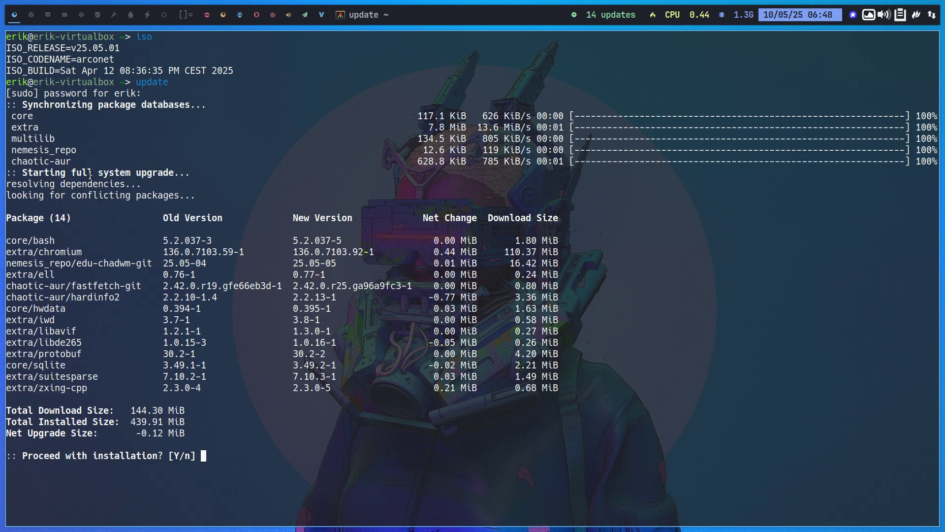
left_click_drag(76, 162, 7, 165)
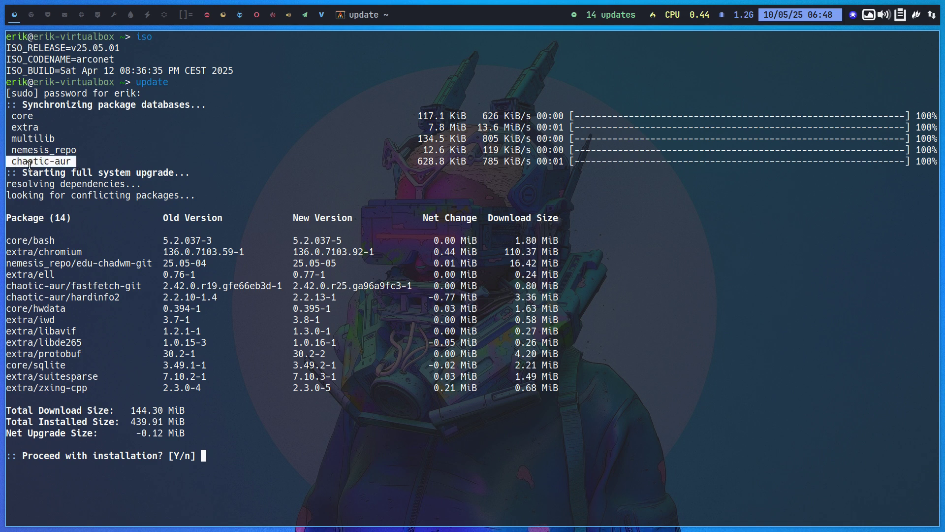
left_click_drag(80, 146, 7, 150)
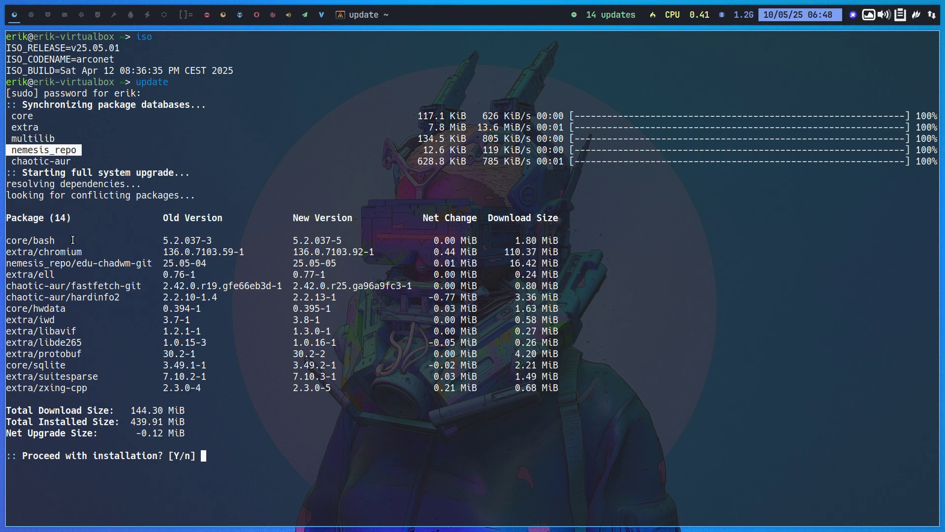
left_click_drag(72, 262, 153, 264)
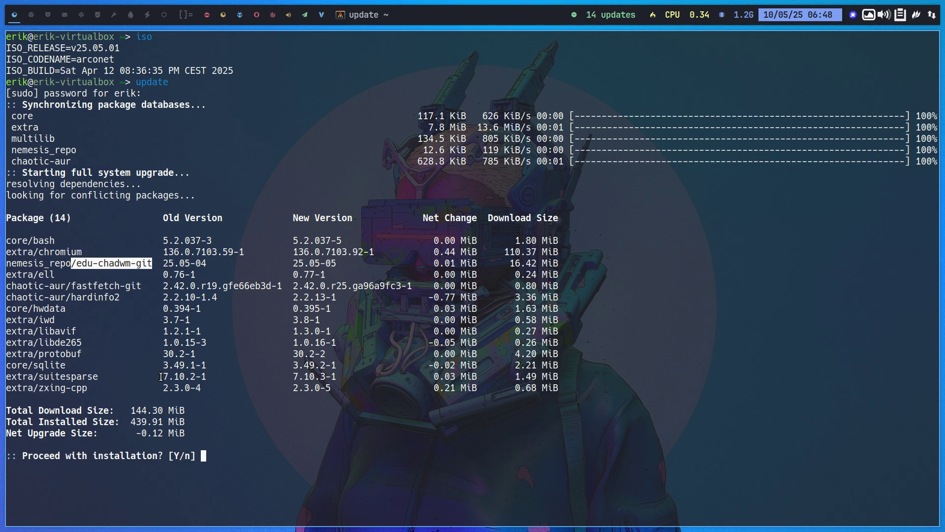
key("Return")
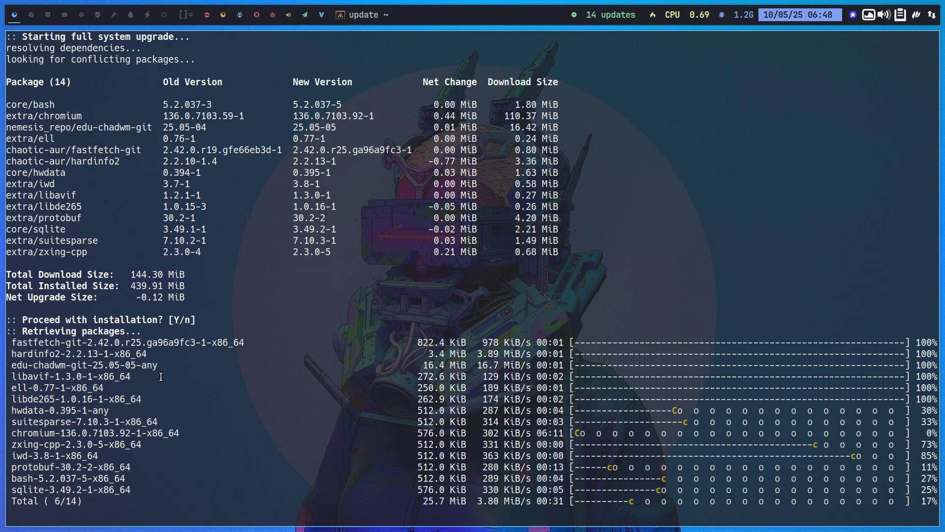
left_click_drag(76, 128, 154, 130)
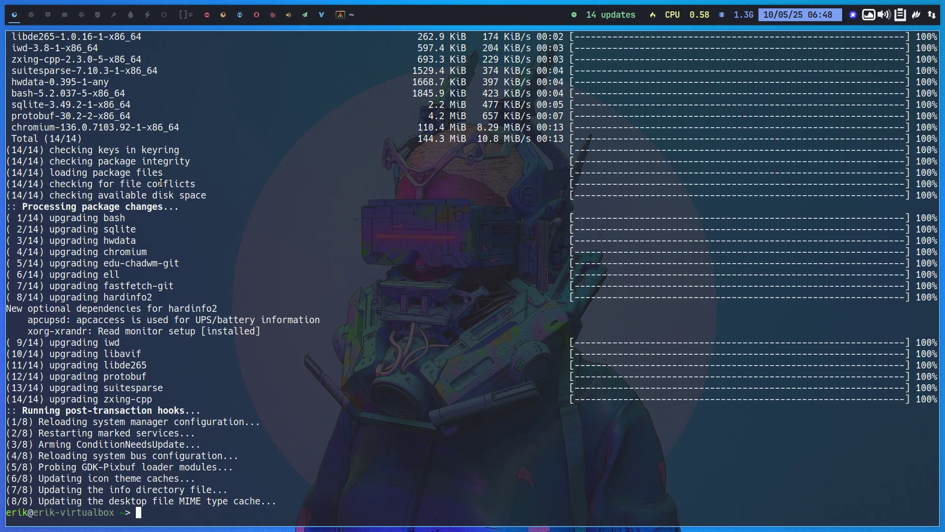
Run 'skel' and answer y to copy /etc/skel over .config, then bring up the picom chooser
type("skel")
key("Return")
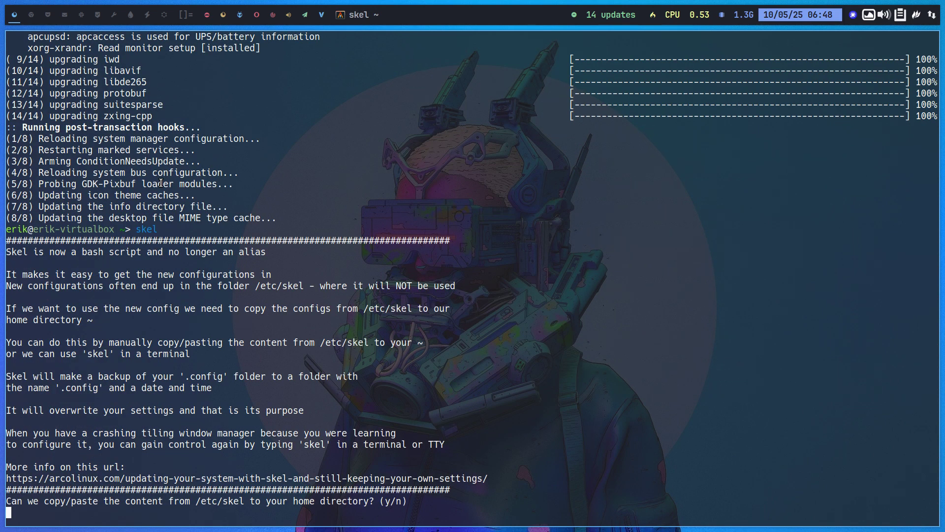
type("y")
key("Return")
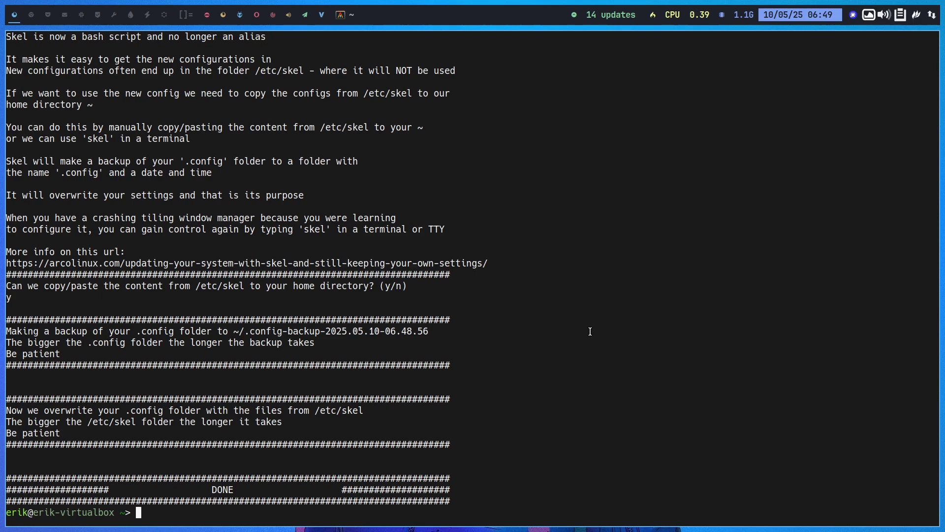
key("super+shift+p")
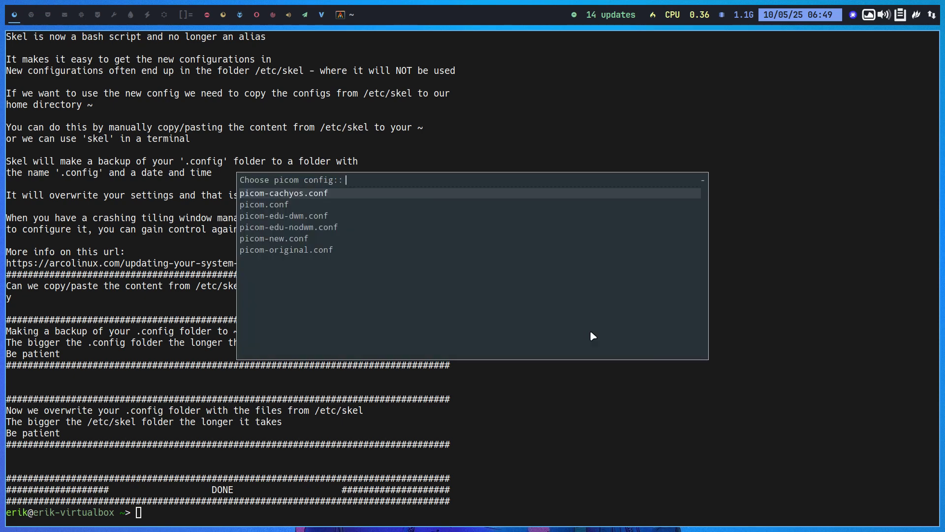
Apply picom-edu-dwm.conf from the chooser list and switch to empty workspace 2
left_click(285, 207)
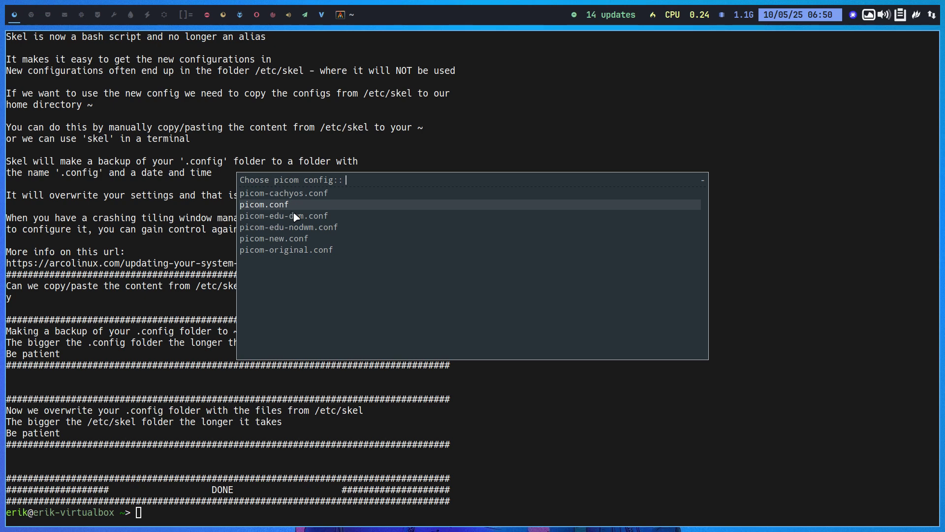
left_click(294, 217)
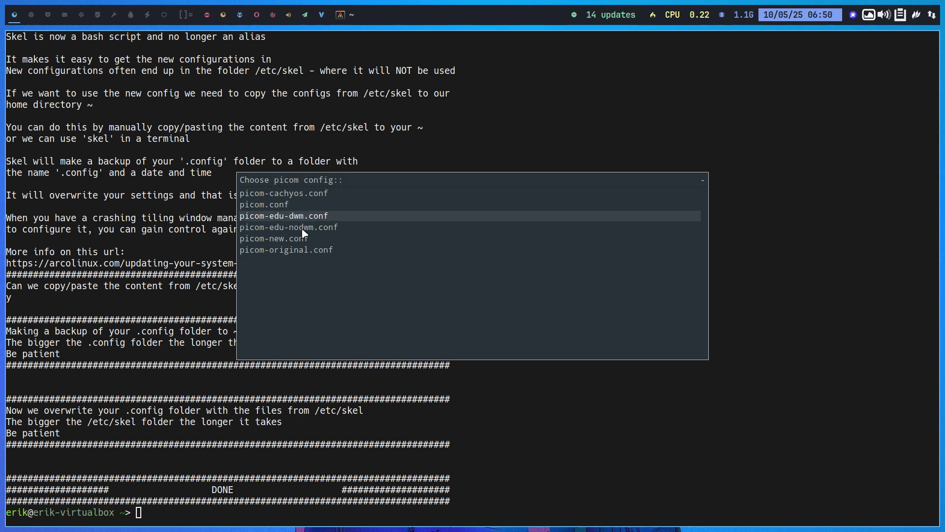
key("Return")
left_click(31, 13)
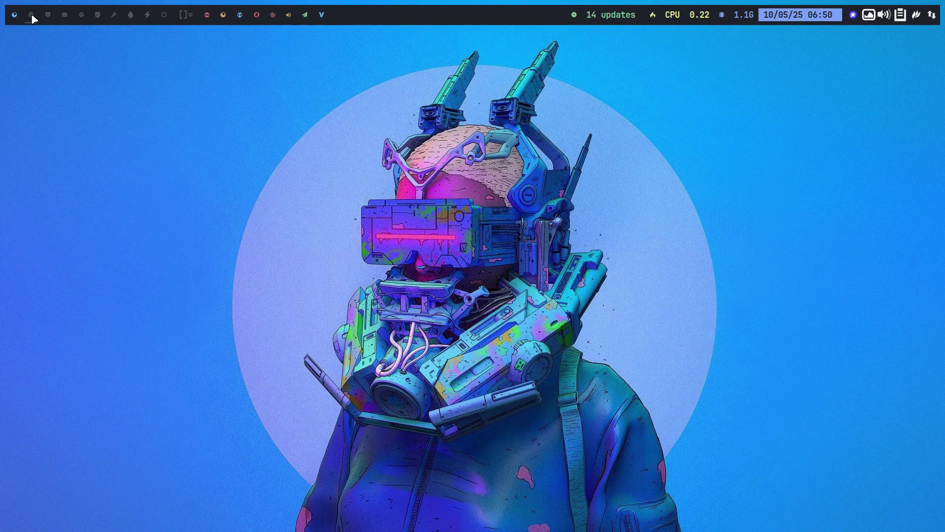
Open Thunar, browse to .config/arco-chadwm/picom and select all its config files
key("super+shift+Return")
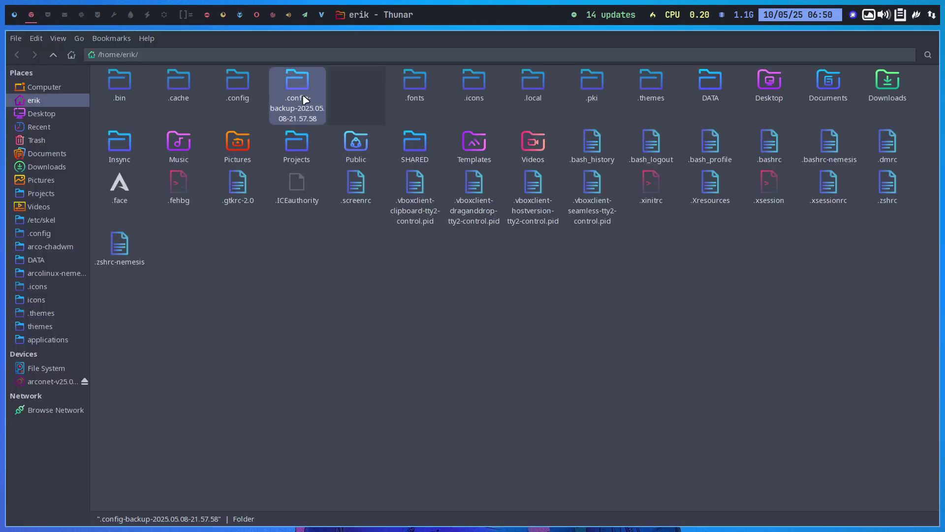
double_click(246, 82)
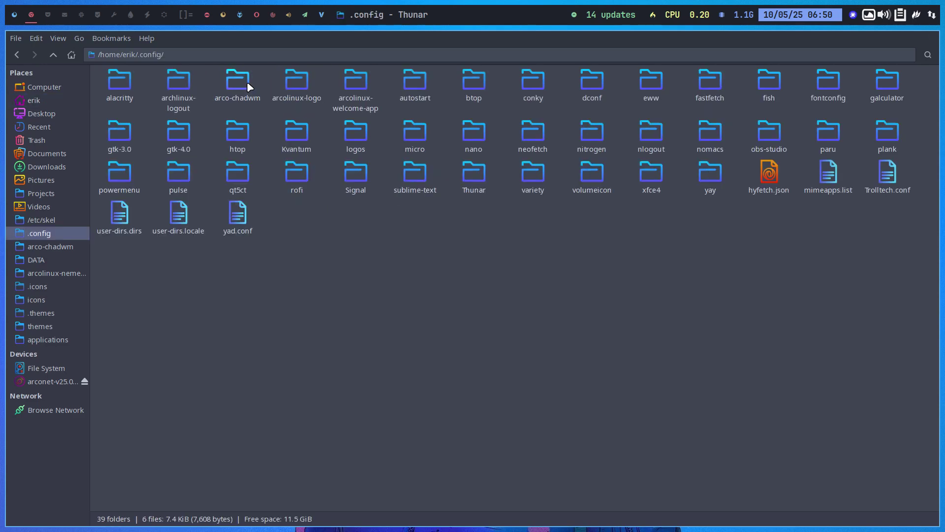
double_click(238, 82)
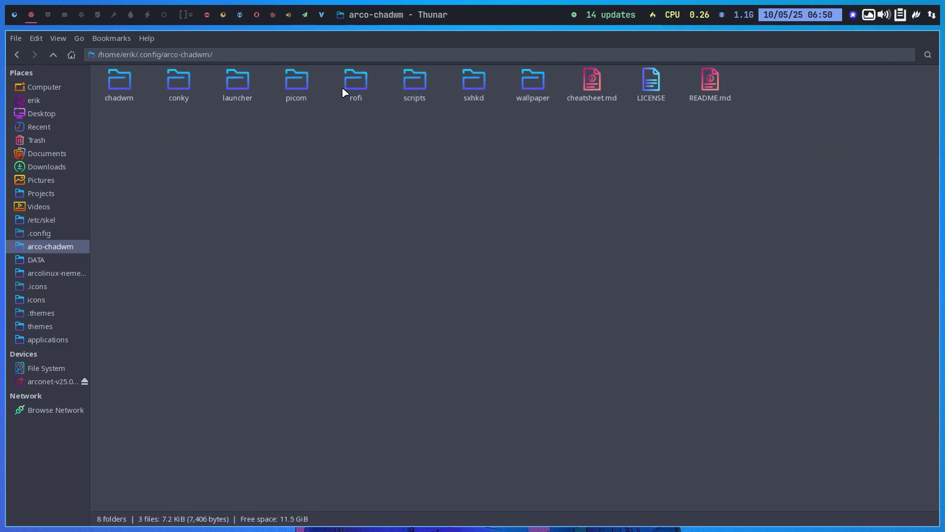
double_click(303, 84)
key("ctrl+a")
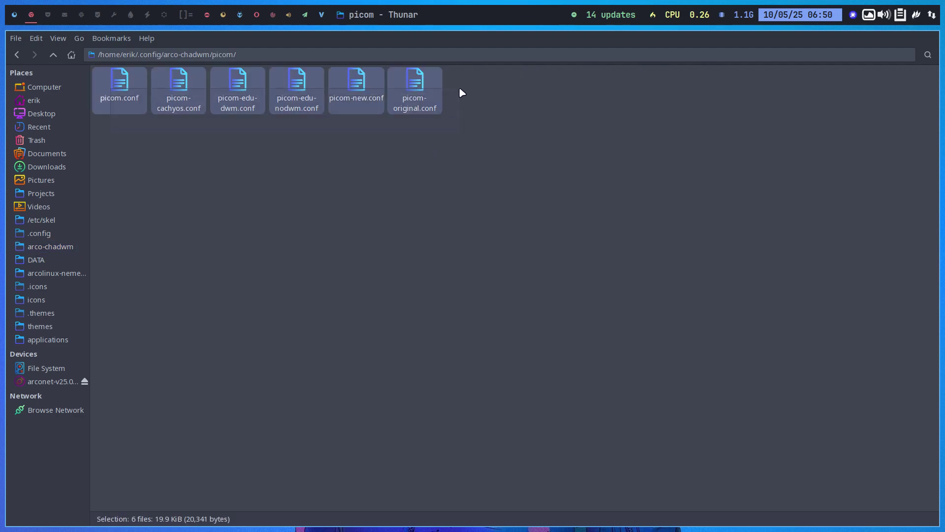
Inspect the folder path in the location bar, then reselect all six picom .conf files
left_click(183, 55)
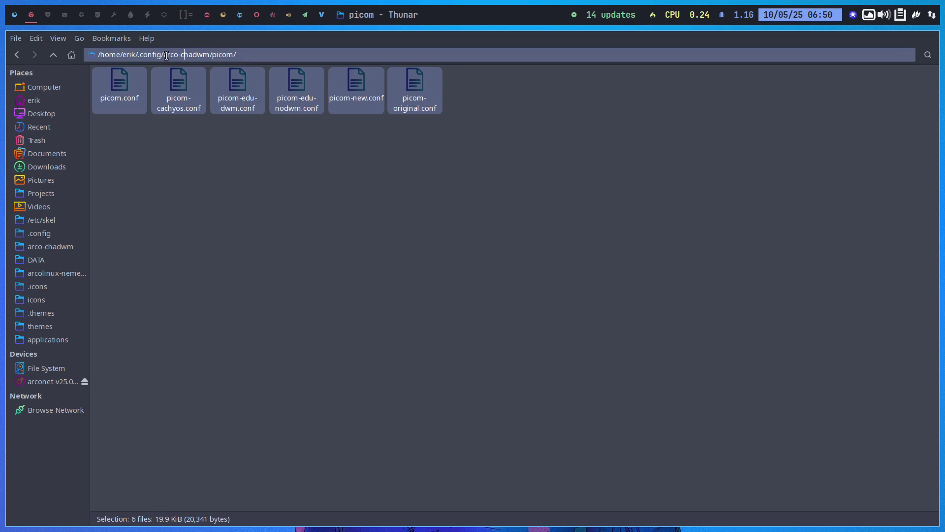
left_click_drag(168, 55, 268, 66)
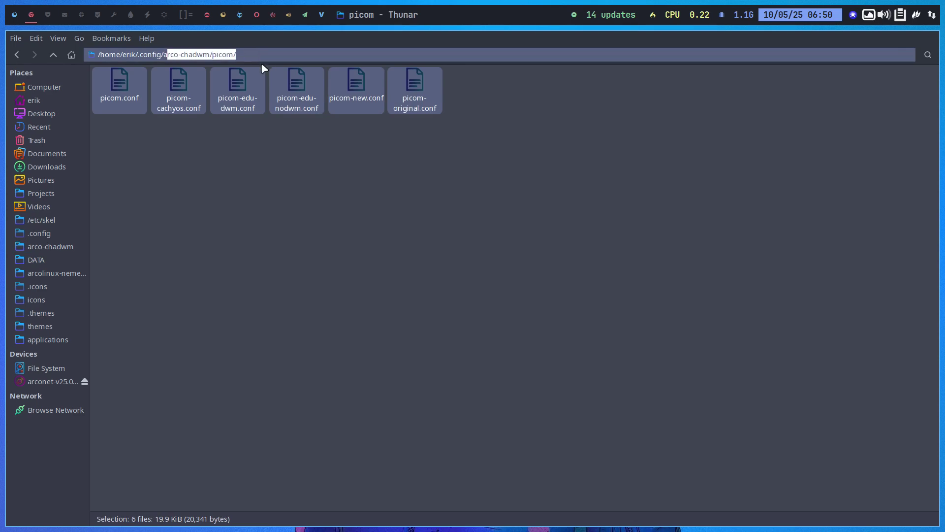
left_click(258, 147)
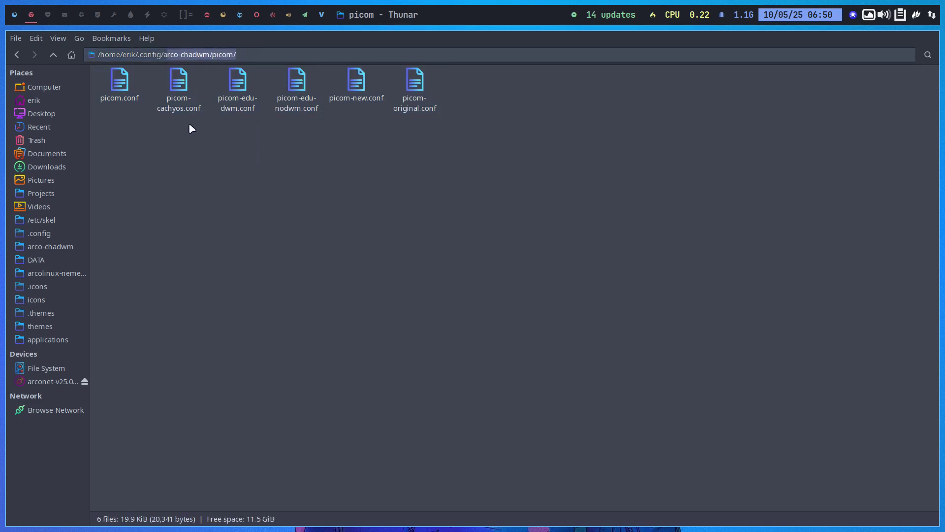
double_click(131, 54)
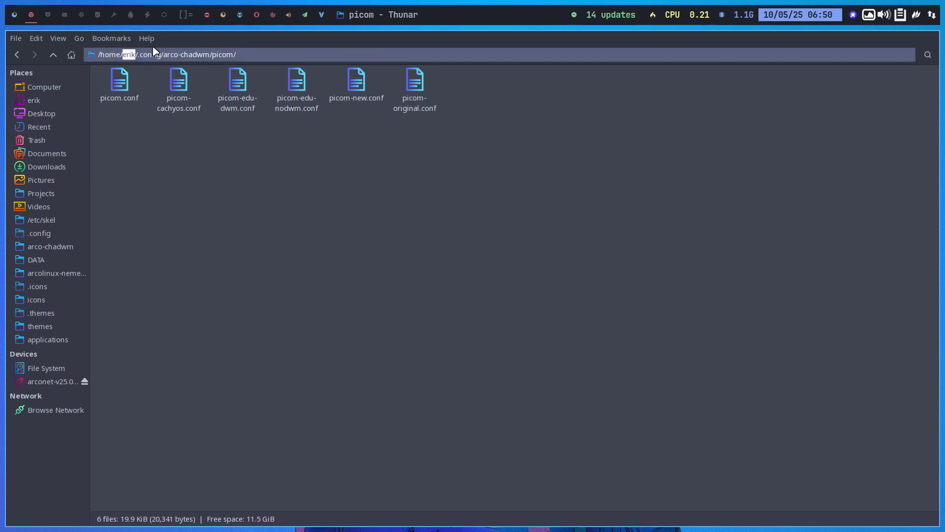
left_click(119, 132)
key("ctrl+a")
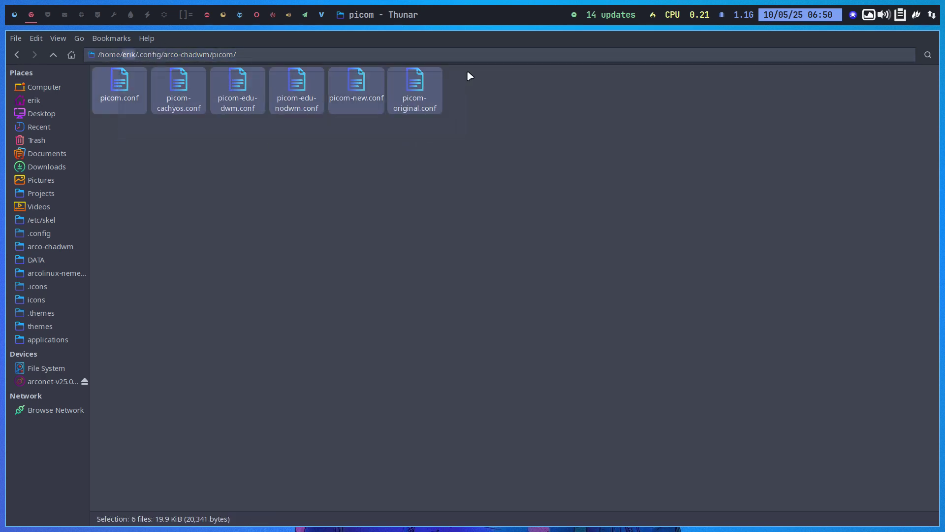
Return to workspace 1 and restart picom with picom-edu-dwm.conf
left_click(17, 19)
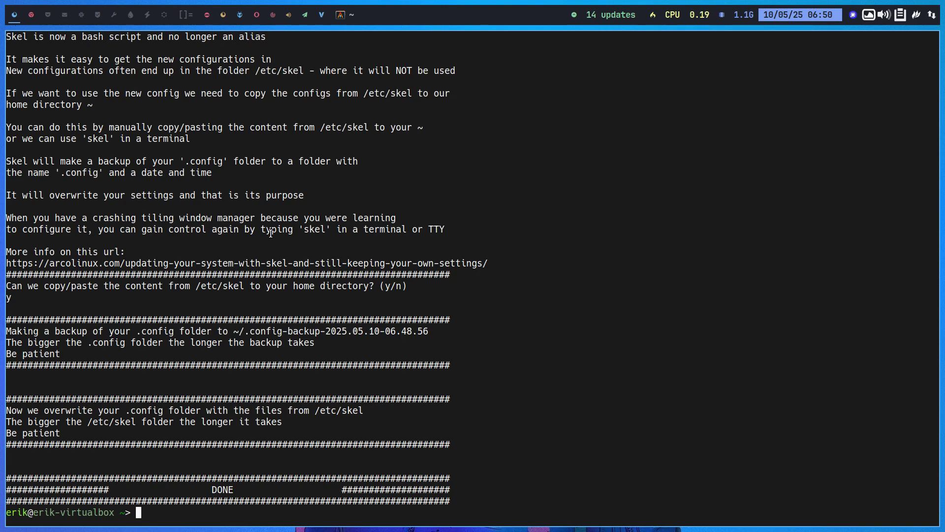
key("super+p")
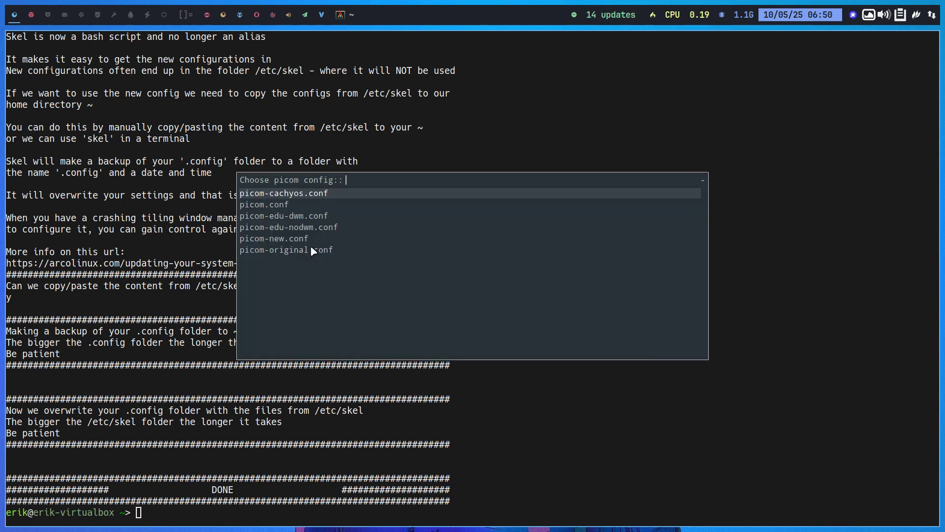
key("Down")
key("Down")
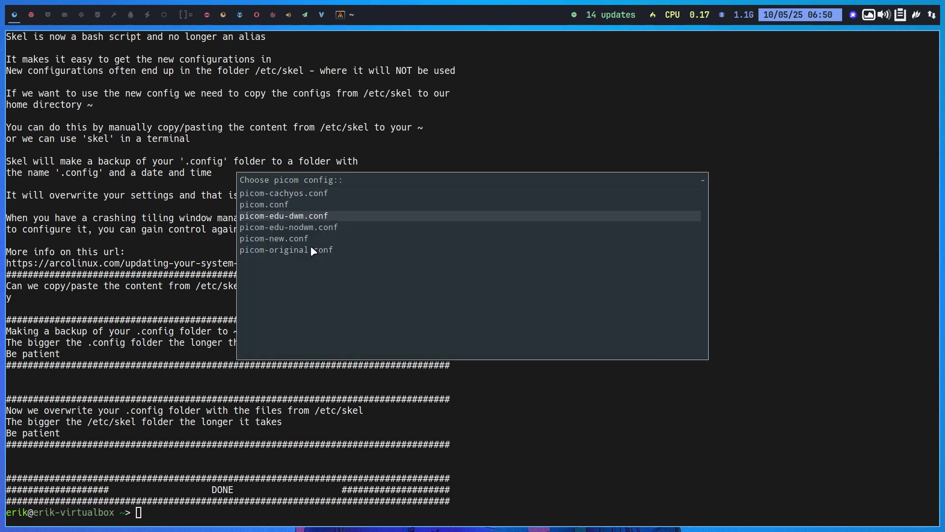
key("Return")
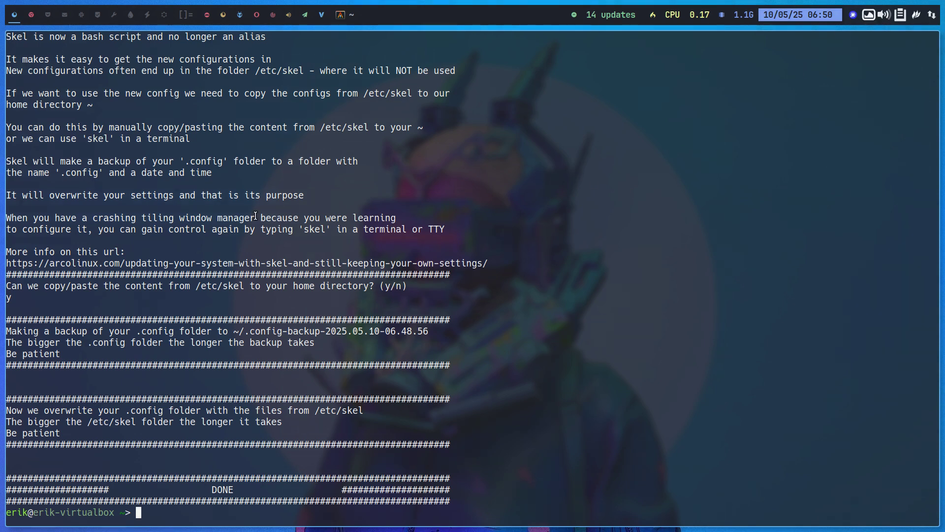
Switch picom to picom-original.conf and dismiss the picom notification
key("ctrl+alt+o")
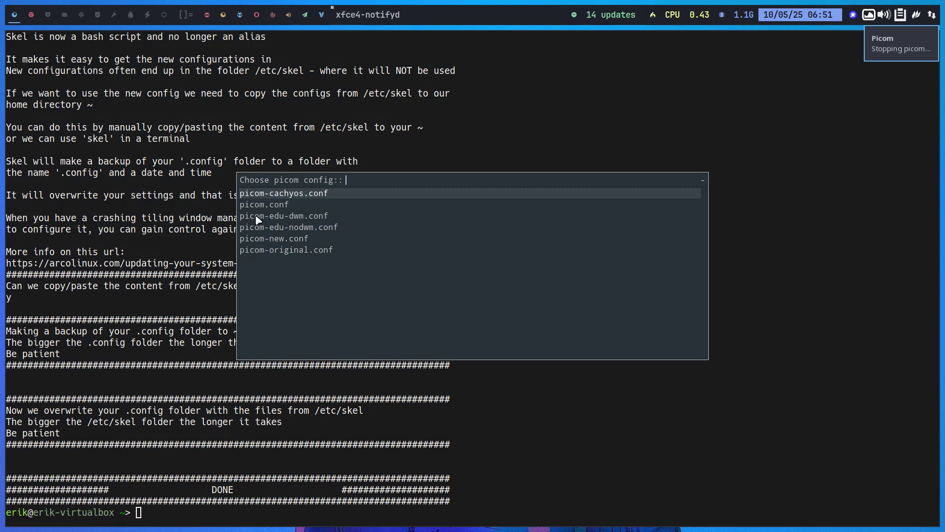
key("Down")
key("Down")
key("Down")
key("Down")
key("Down")
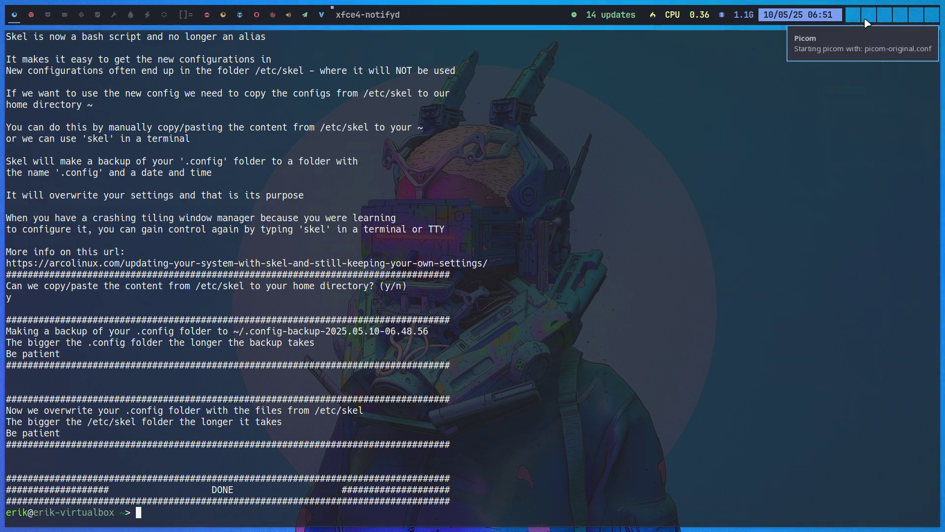
left_click(869, 48)
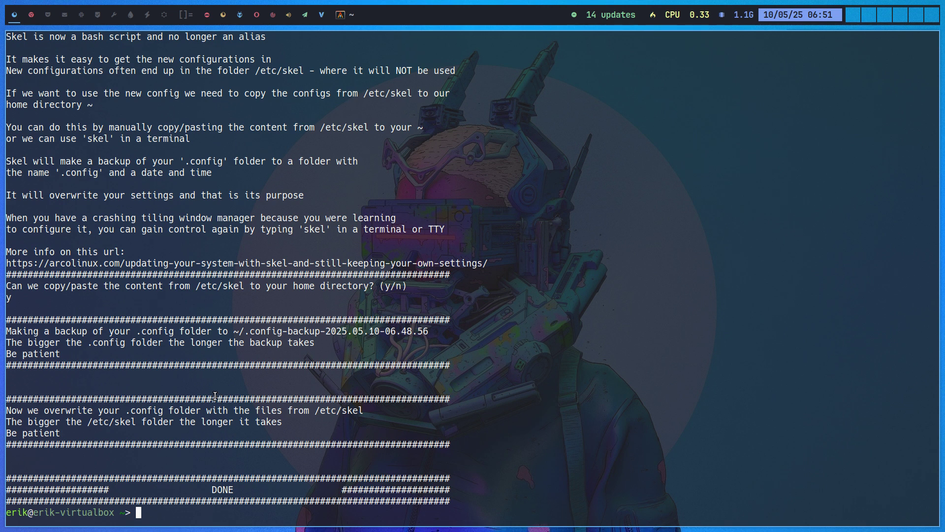
Restart picom with picom-new.conf from the config chooser
key("ctrl+alt+p")
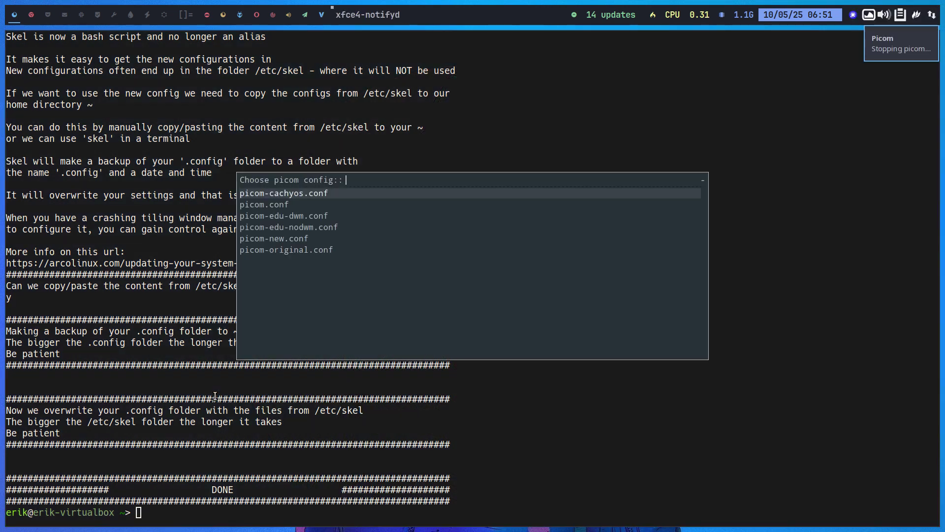
key("Down")
key("Down")
key("Down")
key("Down")
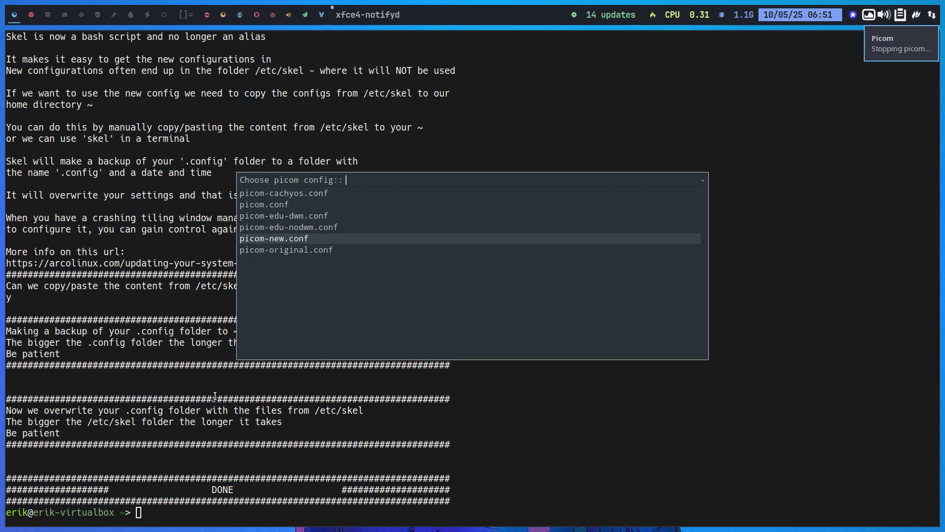
key("Return")
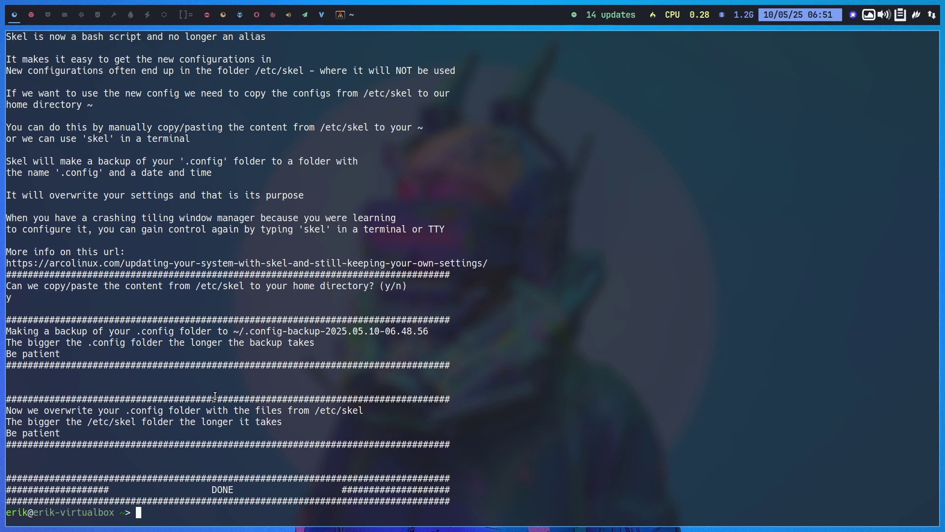
Switch picom to picom-cachyos.conf and close the terminal window
key("Return")
key("ctrl+alt+o")
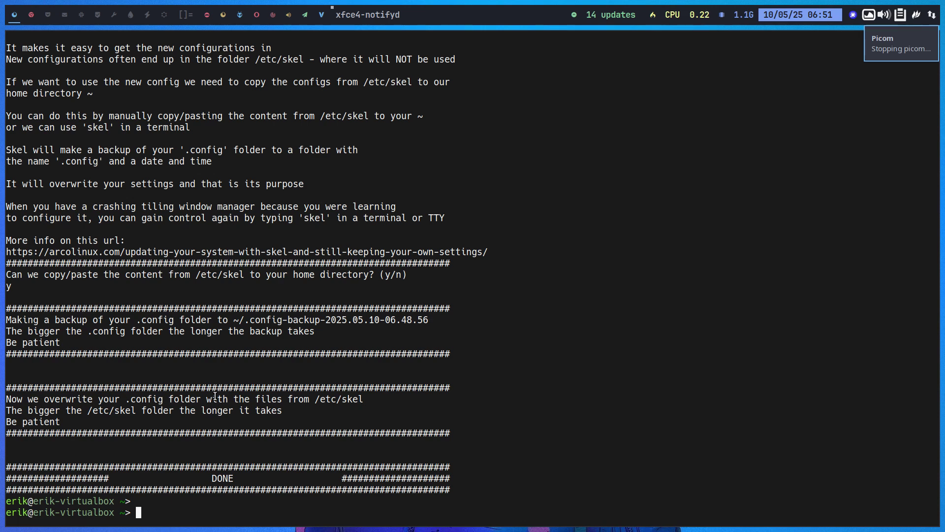
key("Down")
key("Down")
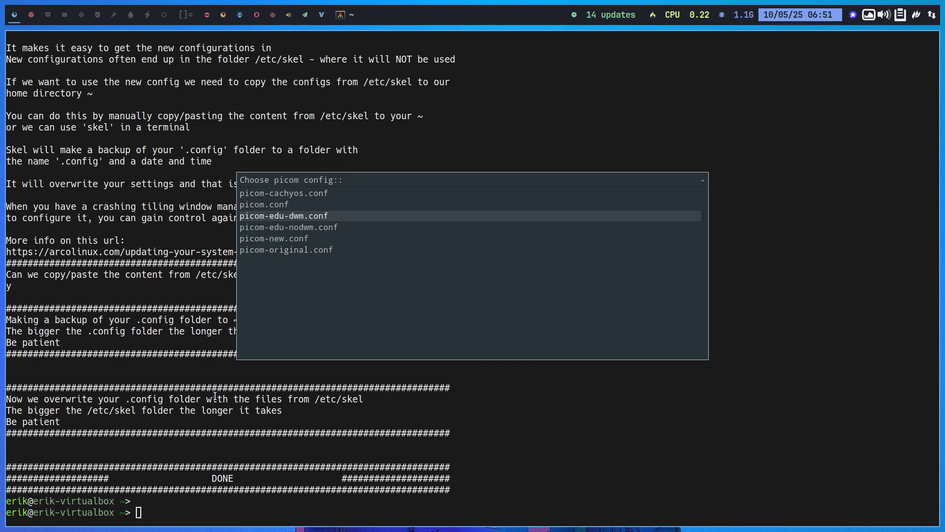
key("Down")
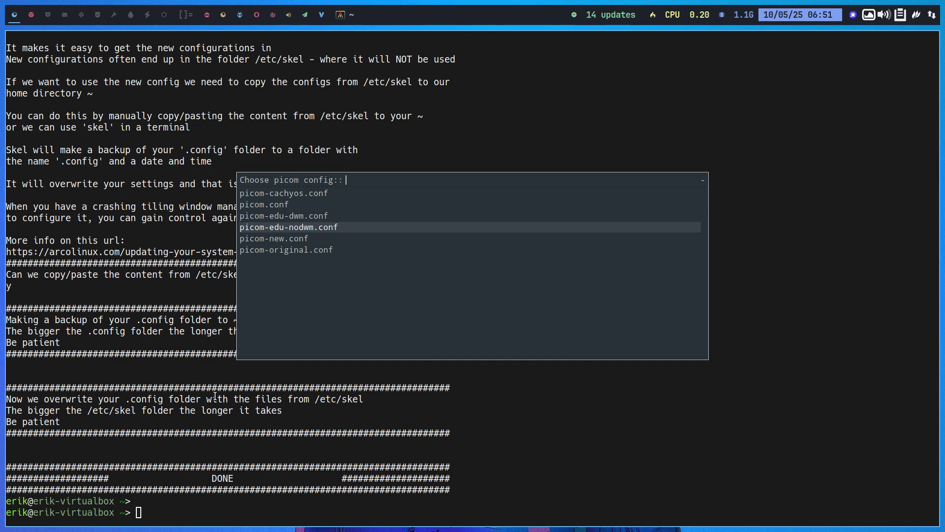
key("Up")
key("Up")
key("Up")
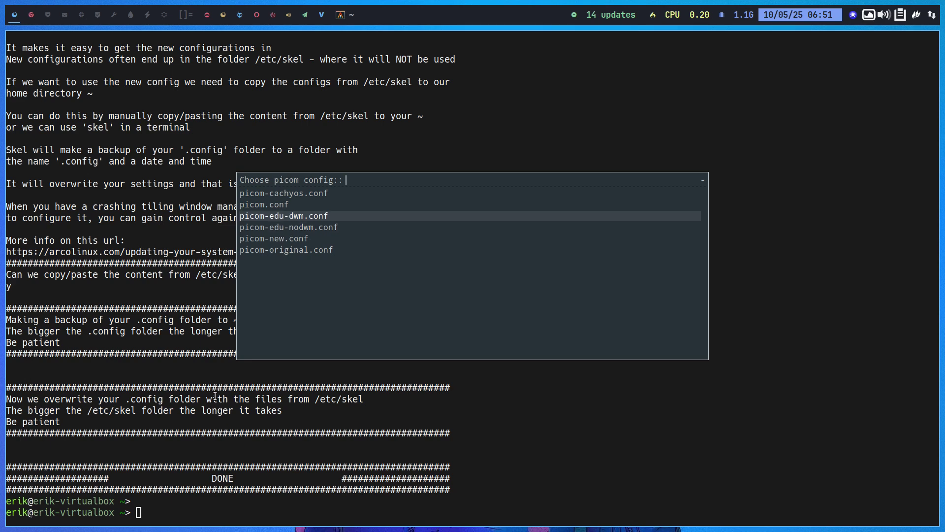
key("Return")
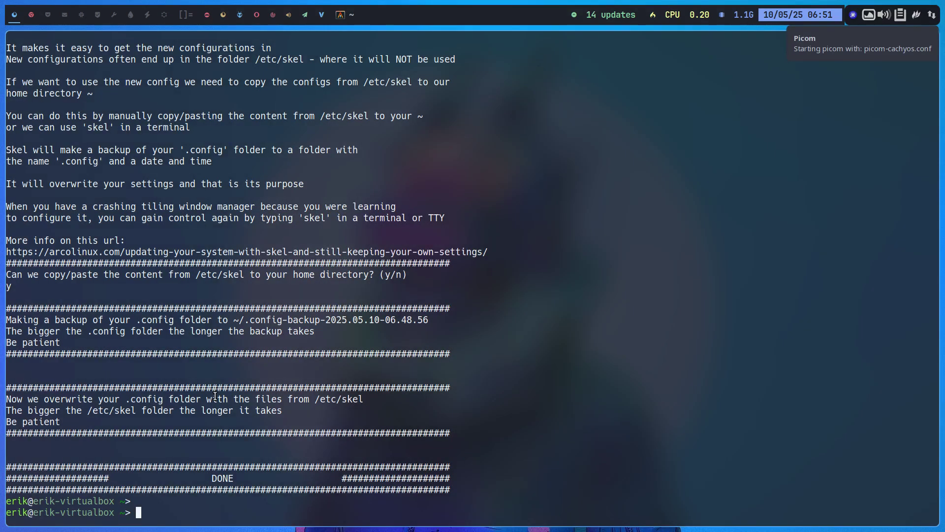
key("super+q")
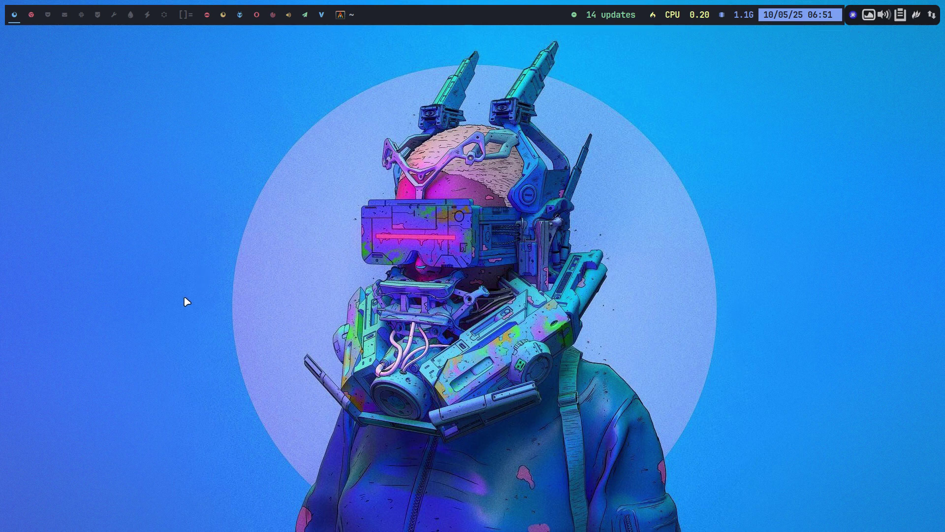
From a fresh terminal, start picom with picom.conf, close it, and open another terminal
key("super+Return")
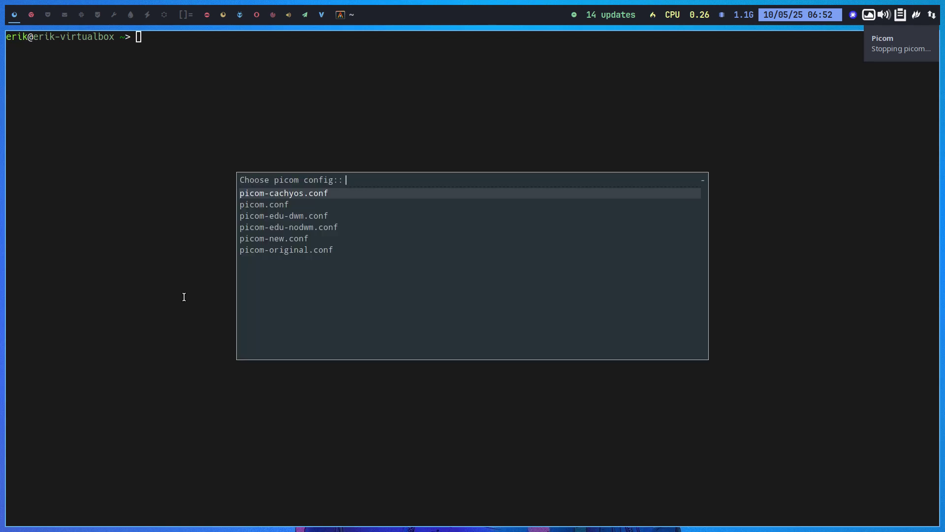
key("Down")
key("Return")
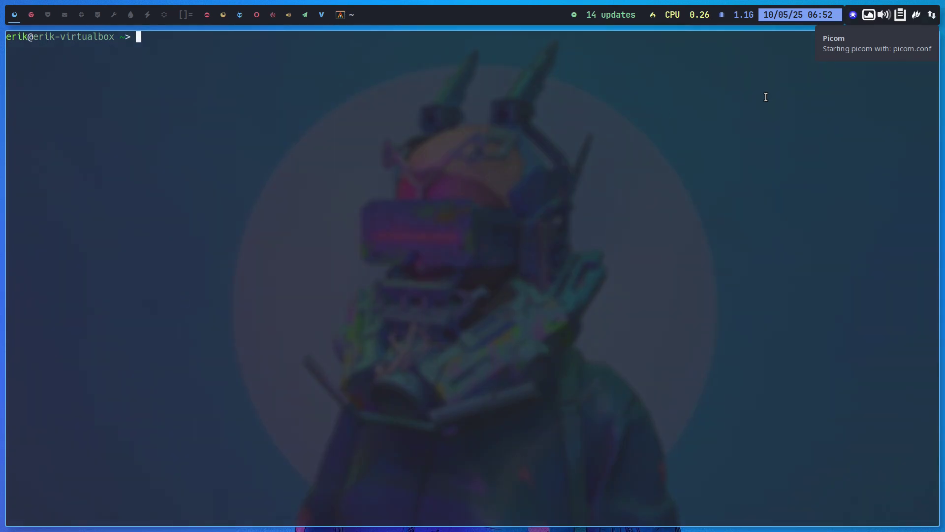
key("super+q")
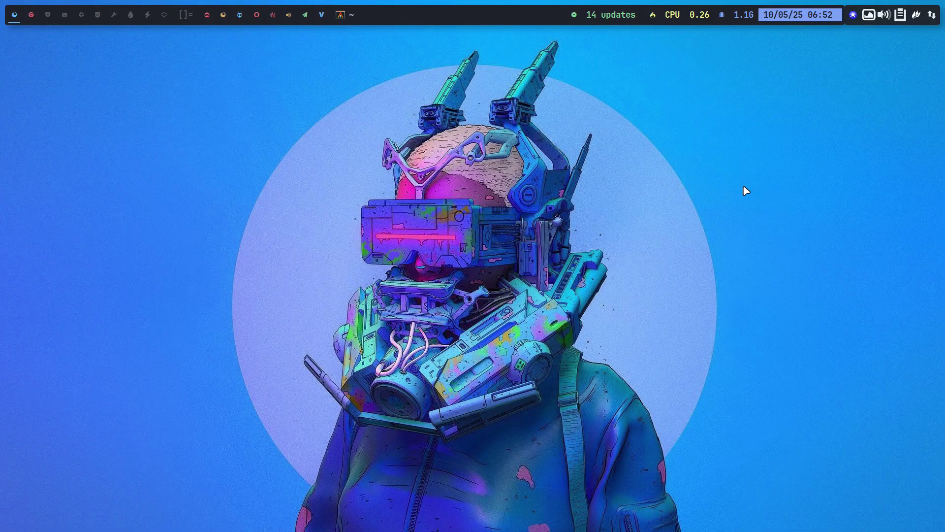
key("super+Return")
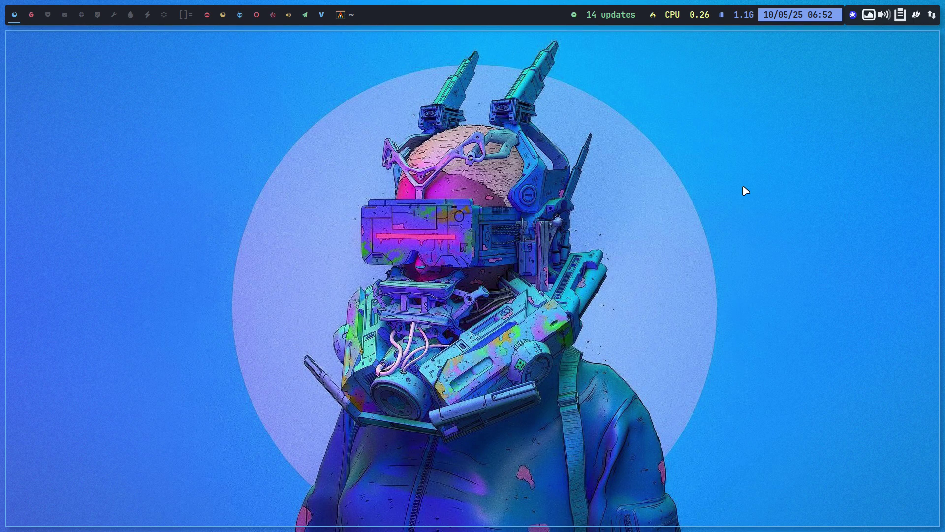